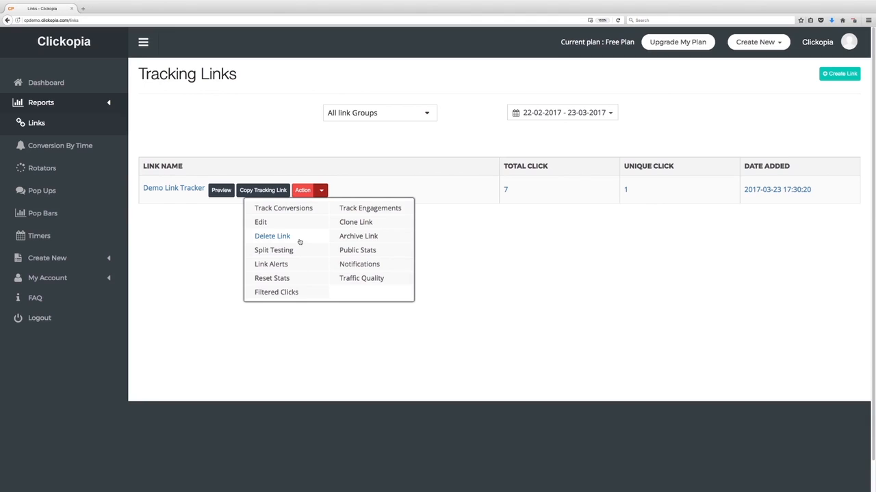
Open the conversion tracking instructions for Demo Link Tracker and highlight the global sales tracking pixel code for clickopia.com.
{"action": "left_click", "coordinate": [303, 209]}
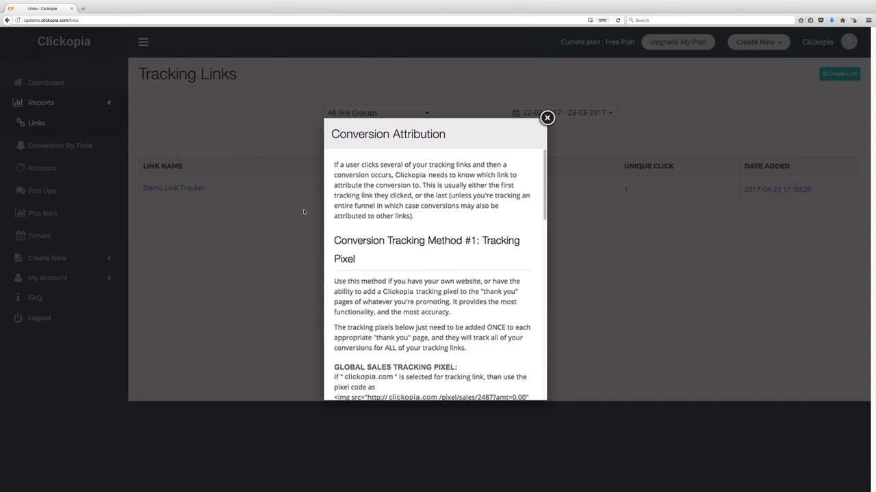
{"action": "scroll", "coordinate": [435, 274], "scroll_direction": "down", "scroll_amount": 2}
{"action": "scroll", "coordinate": [435, 273], "scroll_direction": "down", "scroll_amount": 3}
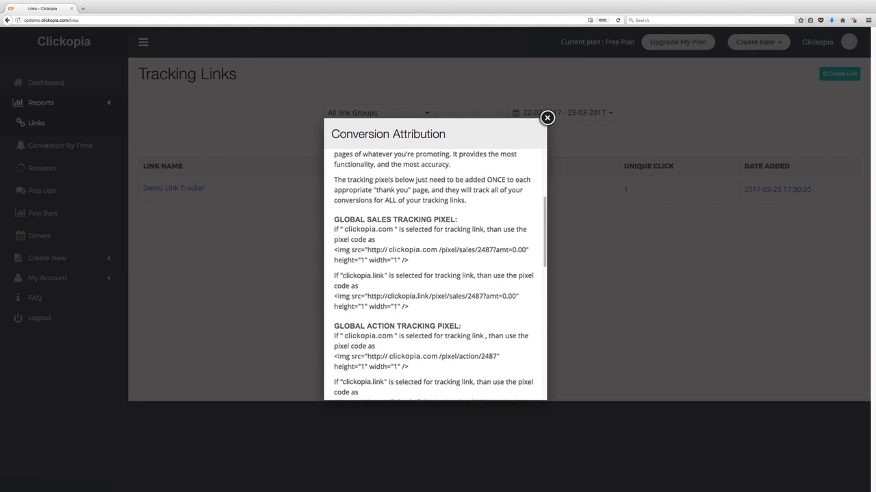
{"action": "triple_click", "coordinate": [425, 296]}
{"action": "triple_click", "coordinate": [431, 251]}
{"action": "left_click", "coordinate": [438, 262]}
{"action": "double_click", "coordinate": [401, 297]}
{"action": "double_click", "coordinate": [404, 250]}
{"action": "triple_click", "coordinate": [404, 250]}
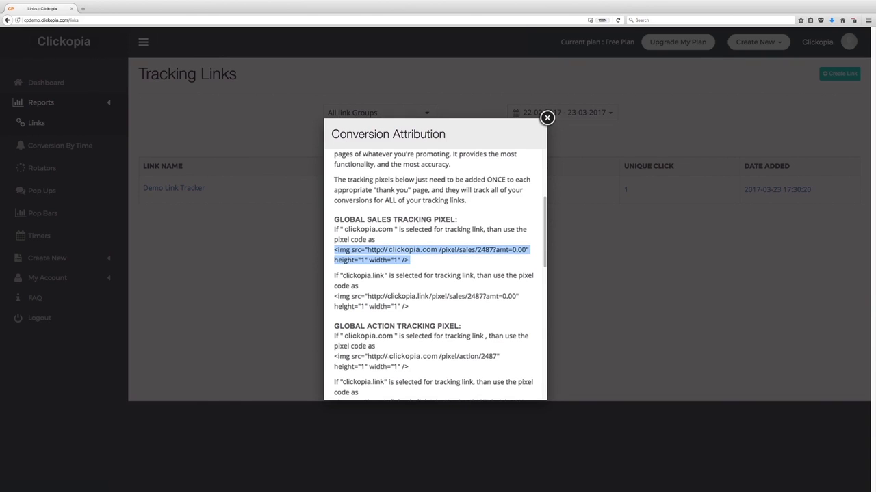
Highlight the global action tracking pixel code, and the global postback URLs for sales and actions, in the conversion instructions.
{"action": "scroll", "coordinate": [435, 274], "scroll_direction": "down", "scroll_amount": 3}
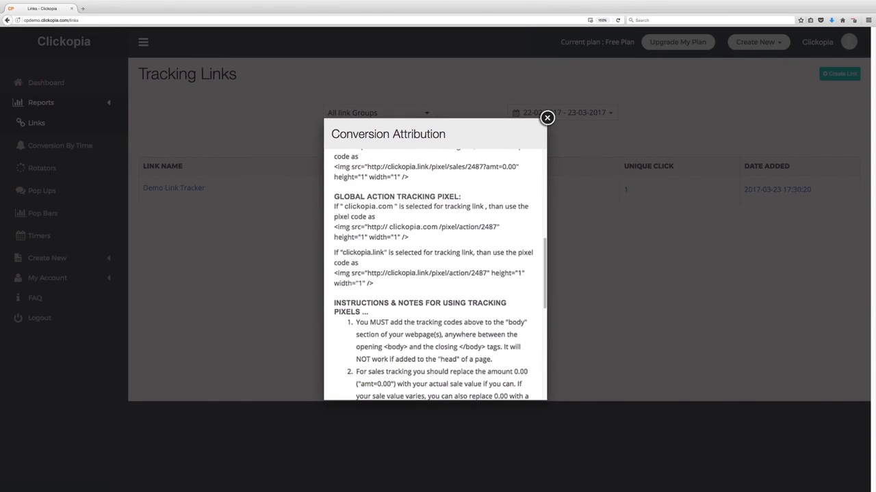
{"action": "triple_click", "coordinate": [410, 228]}
{"action": "scroll", "coordinate": [435, 273], "scroll_direction": "down", "scroll_amount": 7}
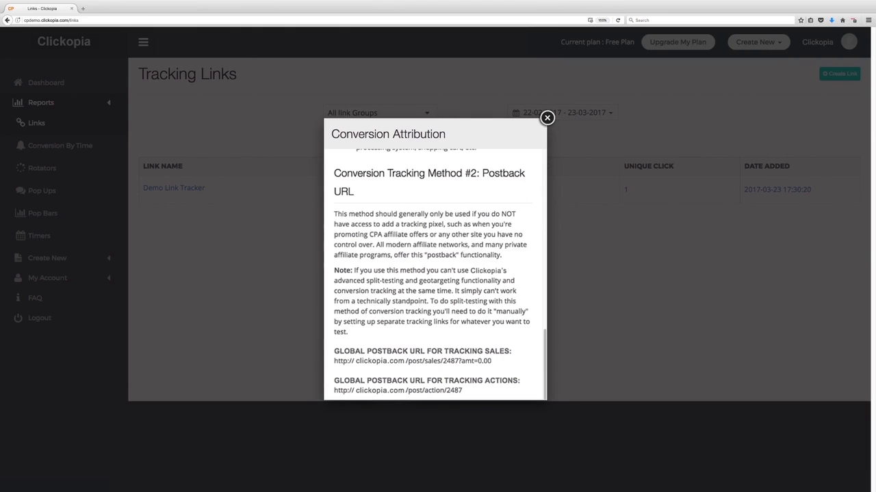
{"action": "triple_click", "coordinate": [412, 362]}
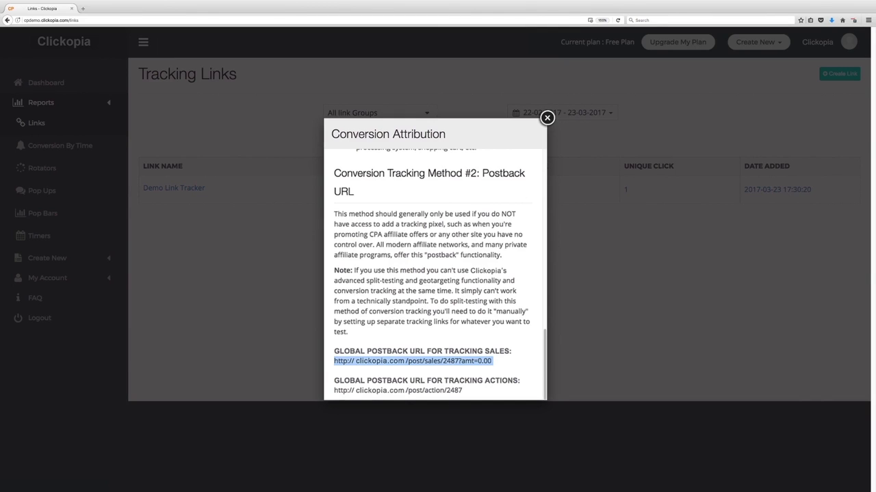
{"action": "triple_click", "coordinate": [411, 391]}
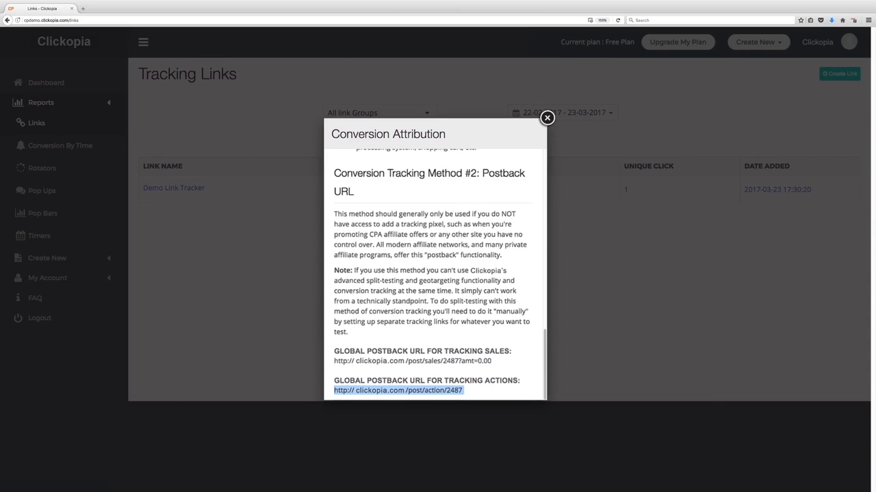
Review the tracking pixel method and its usage notes again and close the conversion instructions.
{"action": "scroll", "coordinate": [435, 274], "scroll_direction": "up", "scroll_amount": 15}
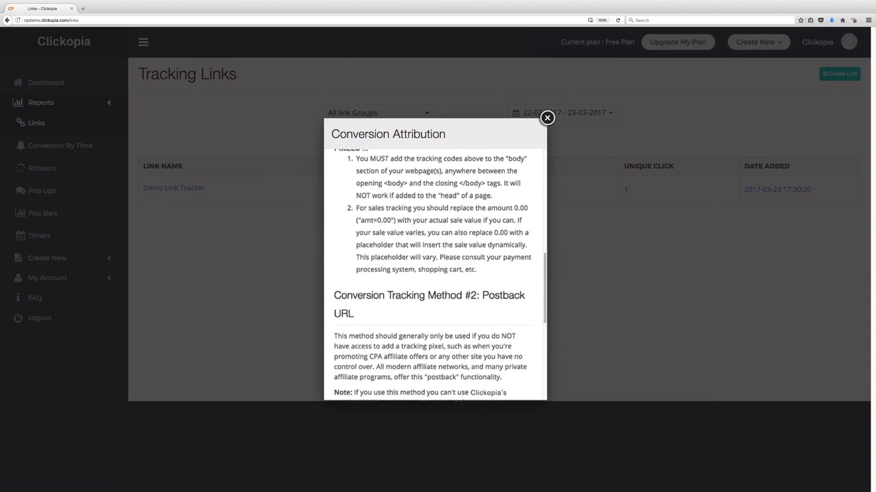
{"action": "scroll", "coordinate": [435, 274], "scroll_direction": "up", "scroll_amount": 5}
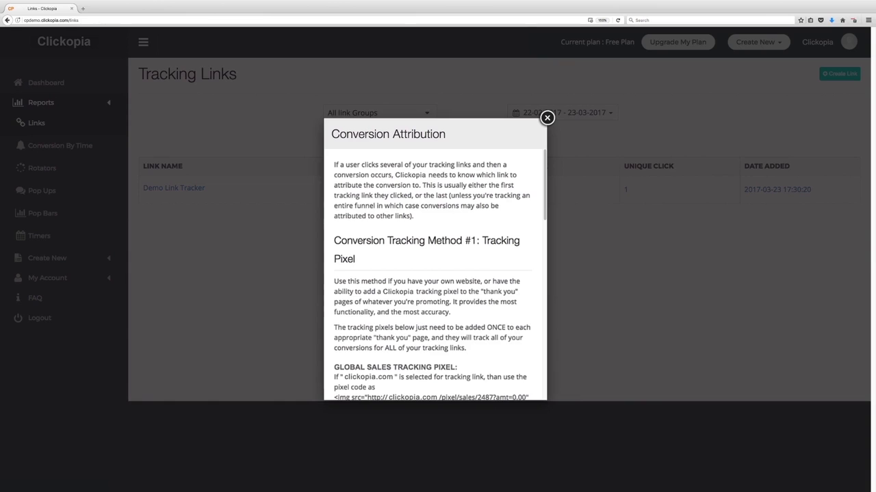
{"action": "scroll", "coordinate": [435, 273], "scroll_direction": "down", "scroll_amount": 3}
{"action": "scroll", "coordinate": [435, 273], "scroll_direction": "down", "scroll_amount": 5}
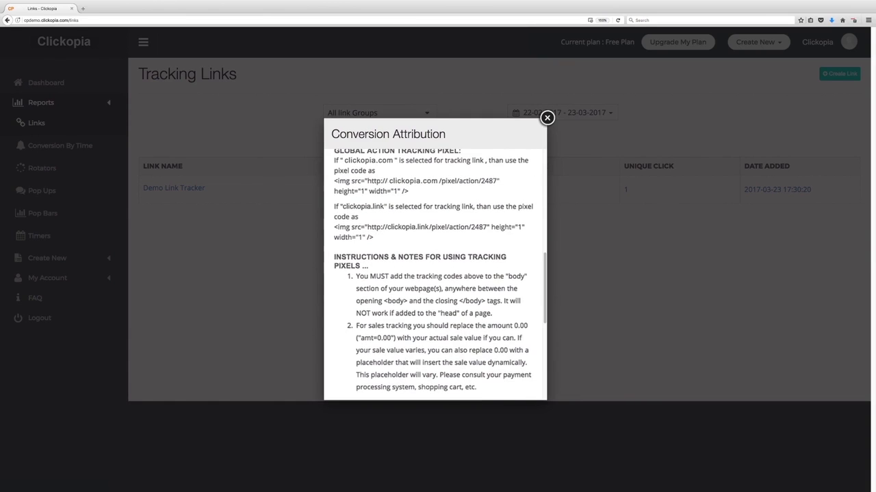
{"action": "left_click", "coordinate": [547, 119]}
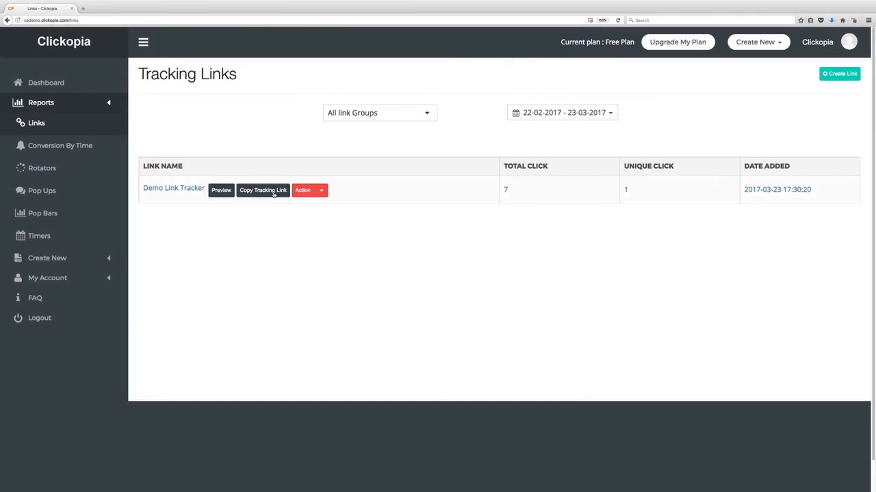
{"action": "left_click", "coordinate": [321, 190]}
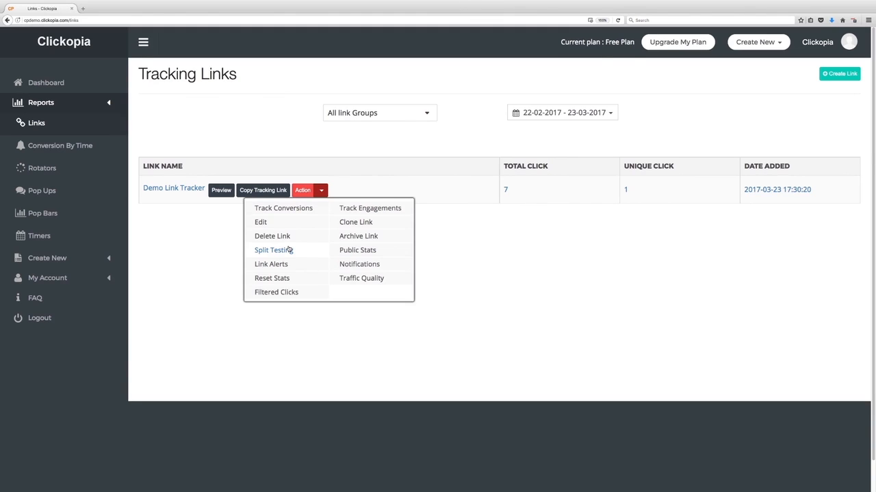
{"action": "left_click", "coordinate": [370, 257]}
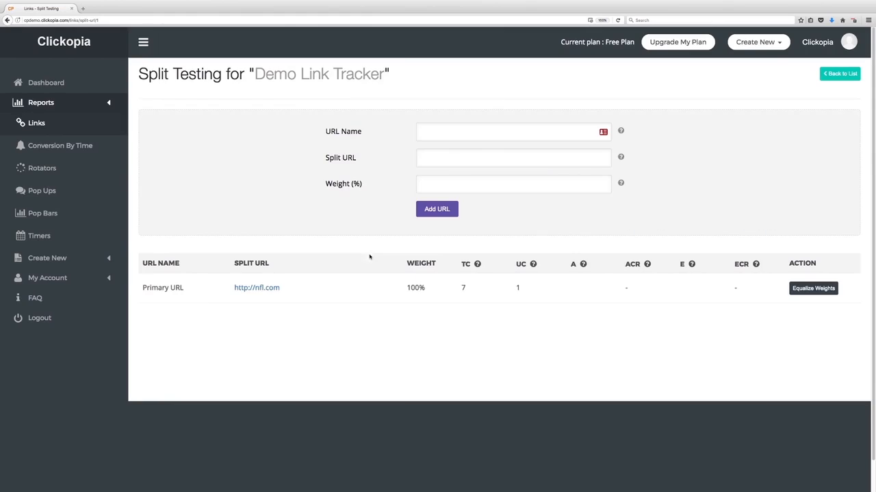
{"action": "left_click", "coordinate": [464, 135]}
{"action": "type", "text": "link 2"}
{"action": "key", "text": "Tab"}
{"action": "key", "text": "super+v"}
{"action": "key", "text": "super+z"}
{"action": "type", "text": "http://yahoo.com"}
{"action": "key", "text": "Tab"}
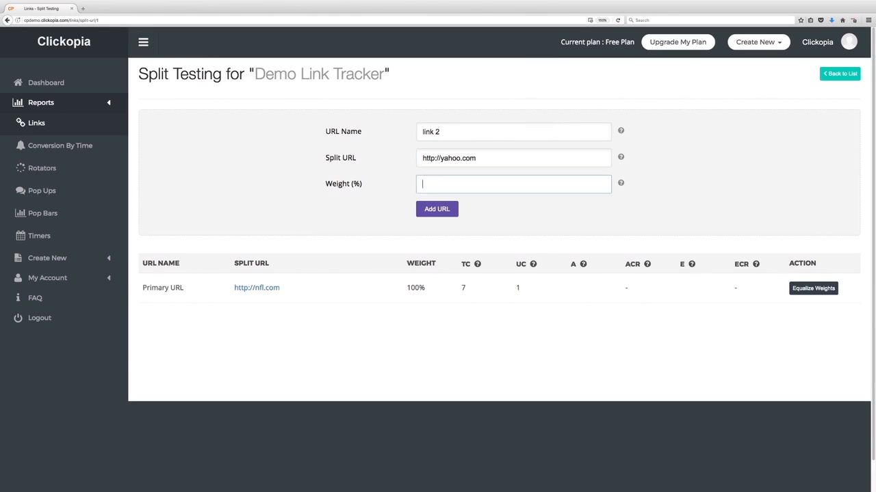
{"action": "type", "text": "50"}
{"action": "left_click", "coordinate": [447, 215]}
{"action": "scroll", "coordinate": [534, 213], "scroll_direction": "down", "scroll_amount": 1}
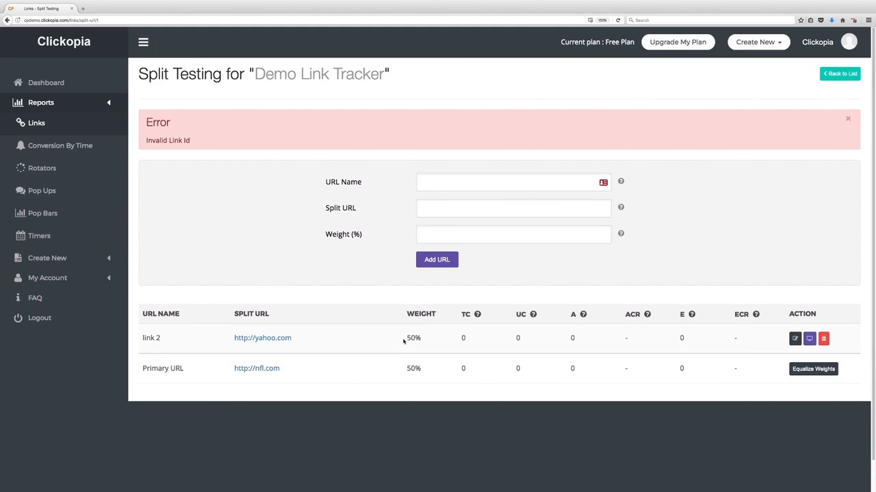
Examine the click, action and engagement columns of the split-test URLs and return to the tracking links list.
{"action": "scroll", "coordinate": [400, 334], "scroll_direction": "down", "scroll_amount": 3}
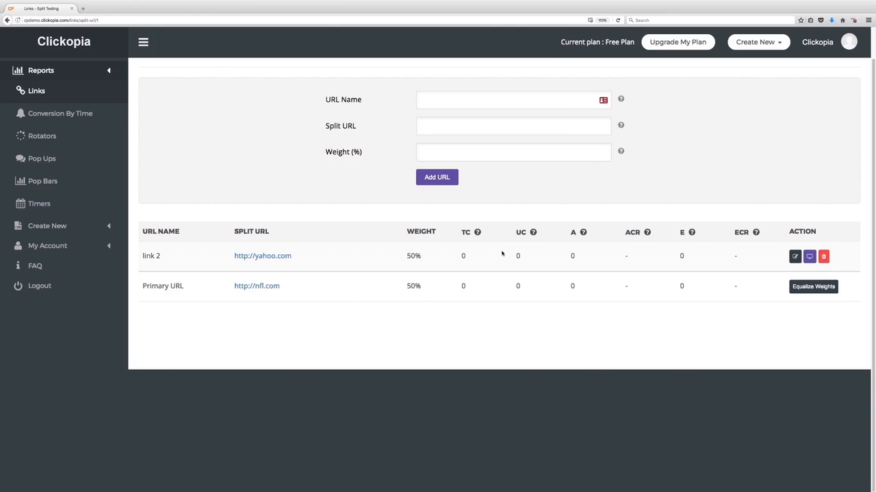
{"action": "left_click_drag", "start_coordinate": [460, 232], "coordinate": [592, 235]}
{"action": "left_click", "coordinate": [557, 253]}
{"action": "mouse_move", "coordinate": [690, 234]}
{"action": "scroll", "coordinate": [648, 257], "scroll_direction": "up", "scroll_amount": 2}
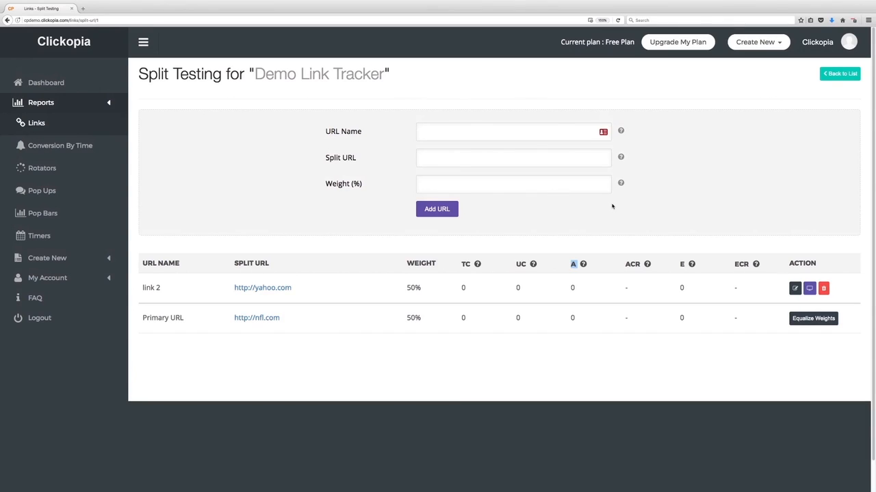
{"action": "left_click", "coordinate": [842, 73]}
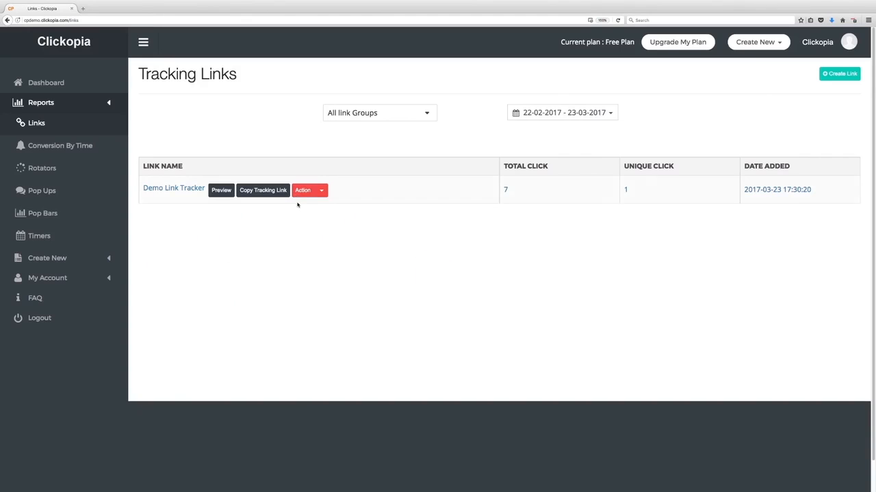
View the link alert setting for monitoring Demo Link Tracker's URLs and close that page.
{"action": "left_click", "coordinate": [320, 190]}
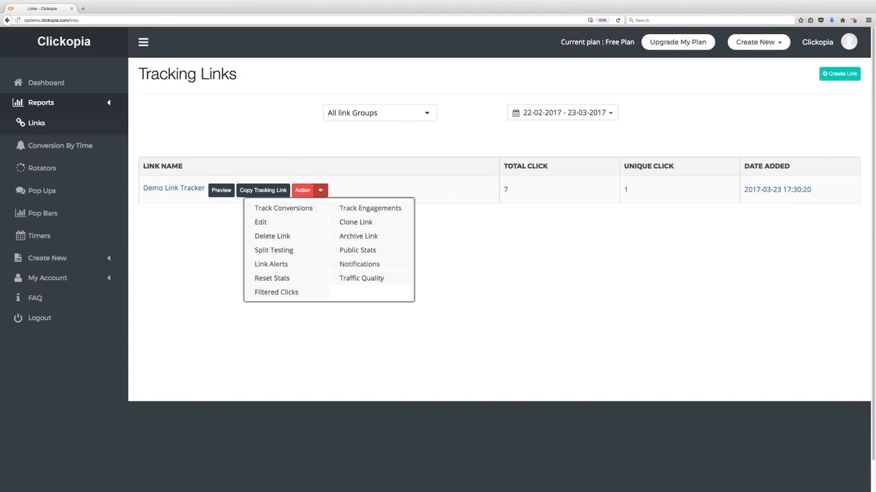
{"action": "left_click", "coordinate": [295, 265]}
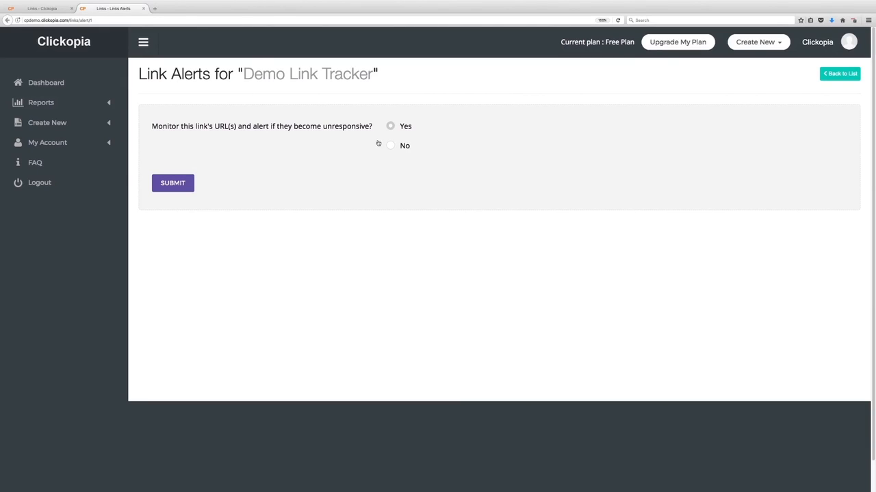
{"action": "left_click", "coordinate": [145, 8]}
Reset the statistics of the Demo Link Tracker link.
{"action": "left_click", "coordinate": [301, 190]}
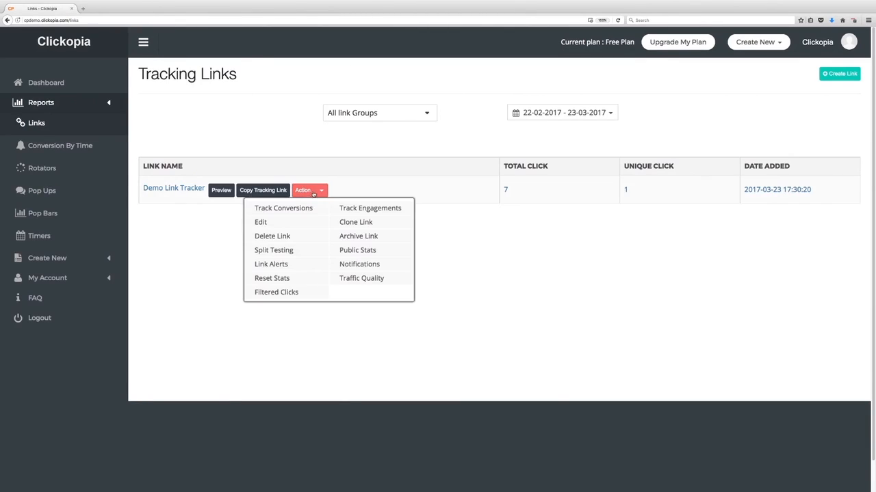
{"action": "left_click", "coordinate": [306, 279]}
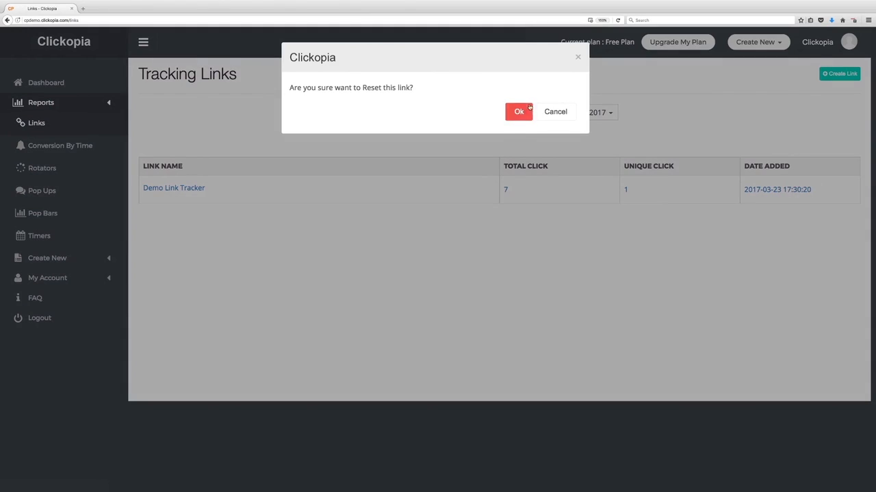
{"action": "key", "text": "Return"}
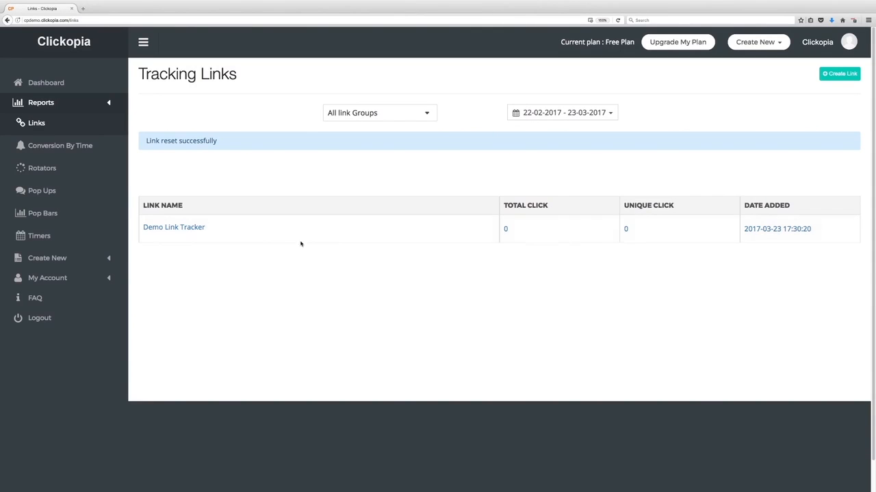
View the filtered clicks report for Demo Link Tracker and go back to the tracking links list.
{"action": "left_click", "coordinate": [321, 229]}
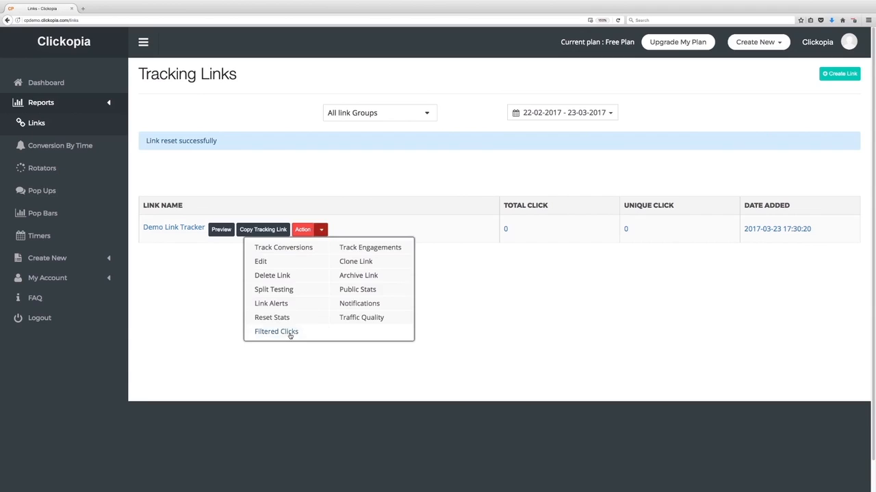
{"action": "left_click", "coordinate": [290, 332]}
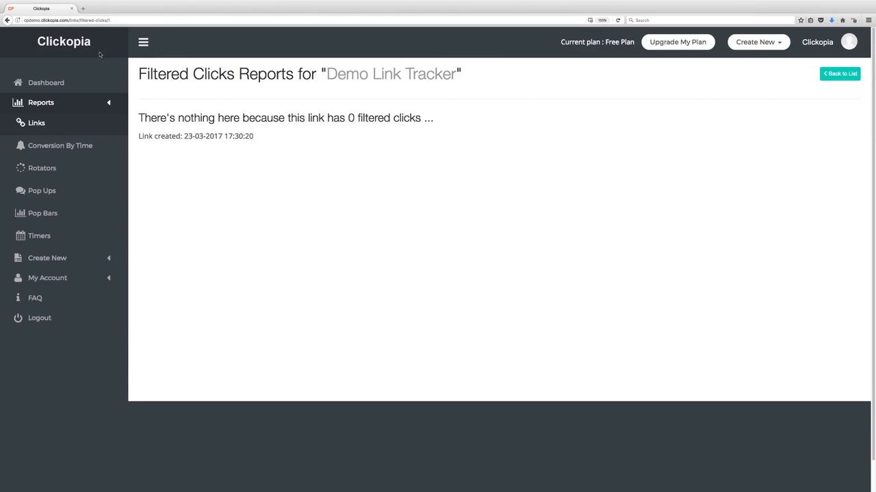
{"action": "left_click", "coordinate": [7, 20]}
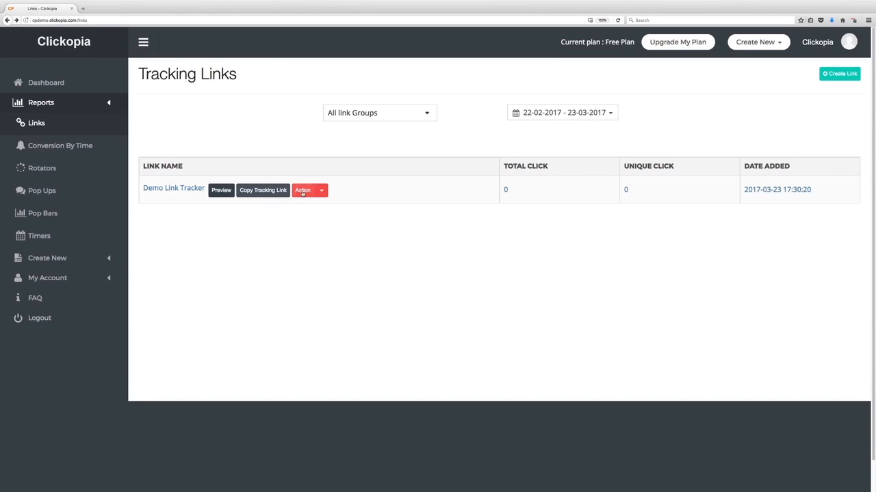
Read through the engagement tracking pixel instructions for Demo Link Tracker and close them.
{"action": "left_click", "coordinate": [321, 191]}
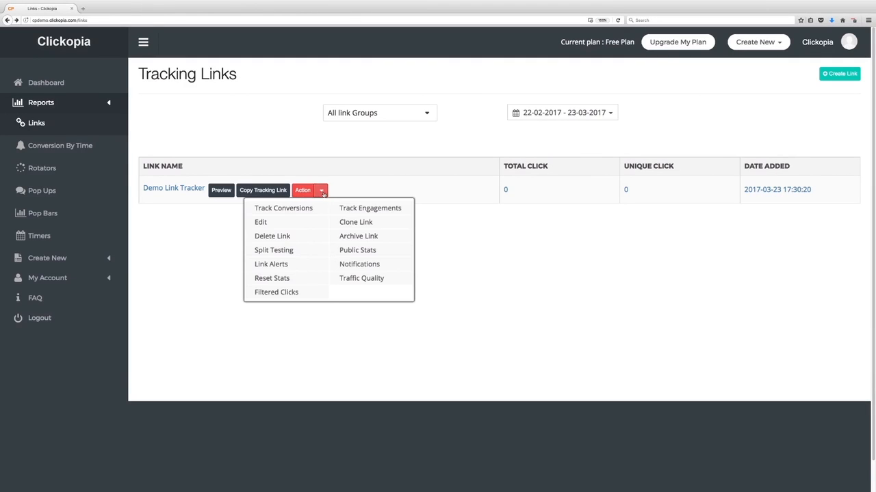
{"action": "left_click", "coordinate": [365, 209]}
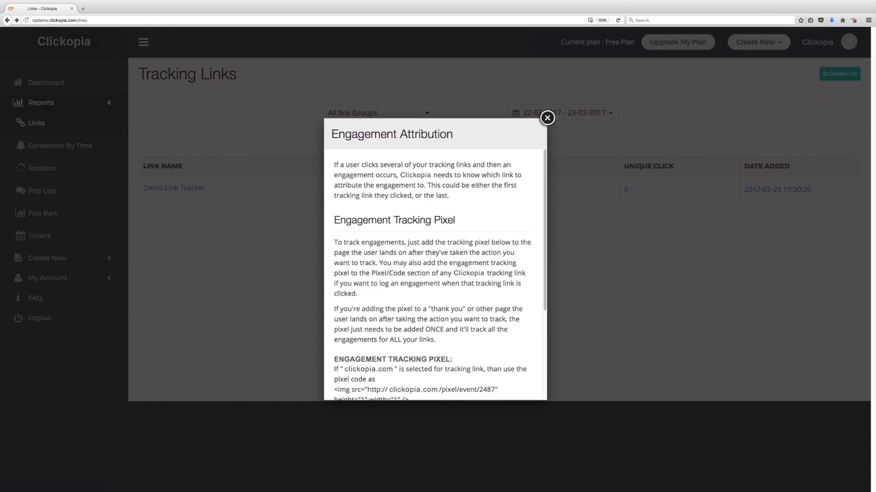
{"action": "scroll", "coordinate": [435, 273], "scroll_direction": "down", "scroll_amount": 2}
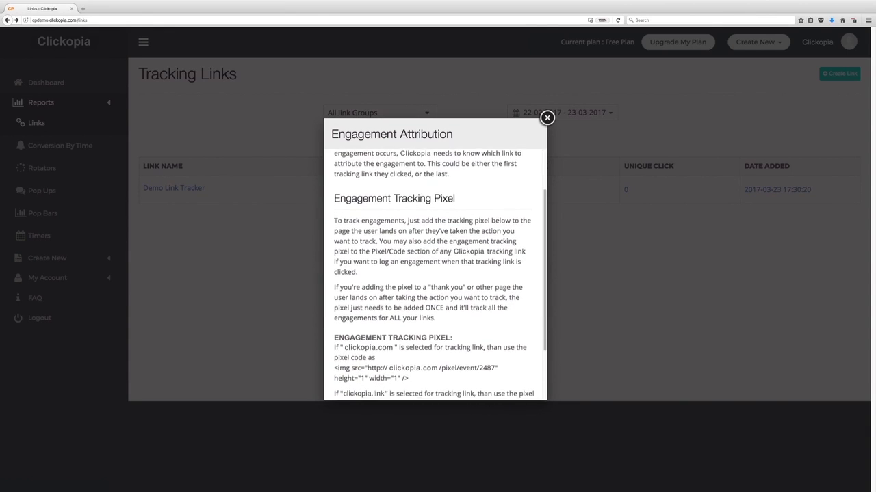
{"action": "scroll", "coordinate": [435, 273], "scroll_direction": "down", "scroll_amount": 4}
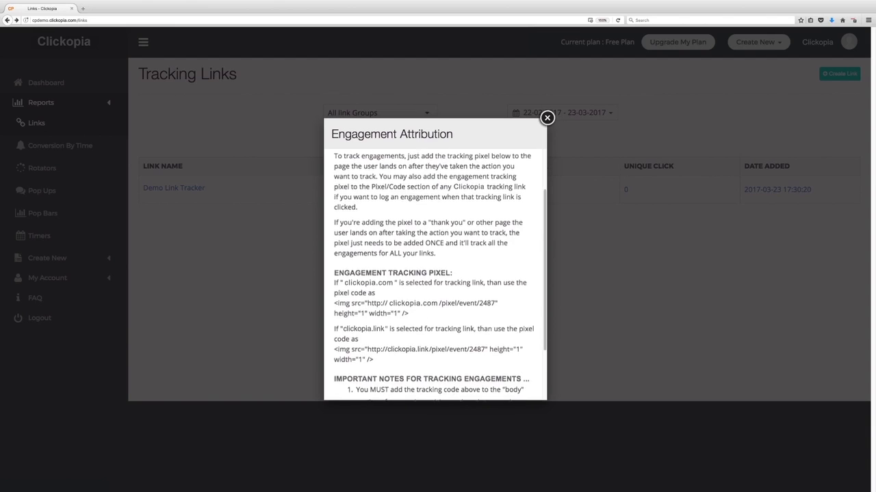
{"action": "scroll", "coordinate": [435, 273], "scroll_direction": "down", "scroll_amount": 2}
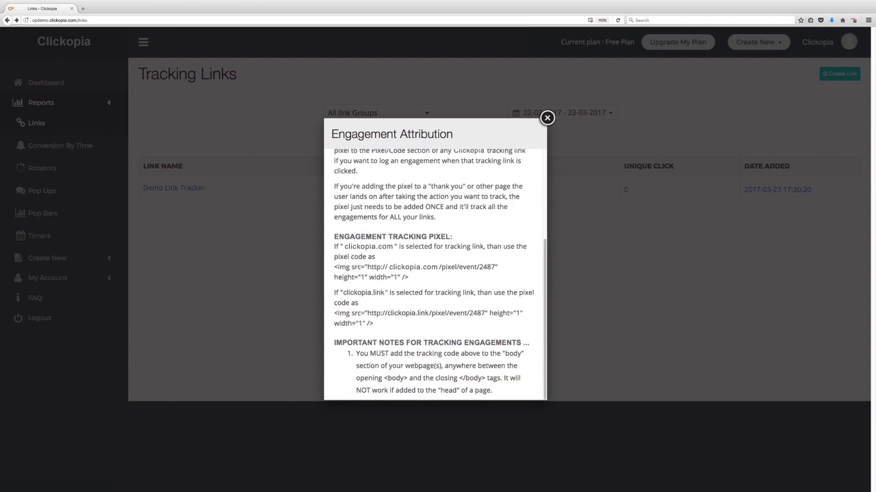
{"action": "scroll", "coordinate": [435, 274], "scroll_direction": "up", "scroll_amount": 4}
{"action": "scroll", "coordinate": [435, 273], "scroll_direction": "up", "scroll_amount": 4}
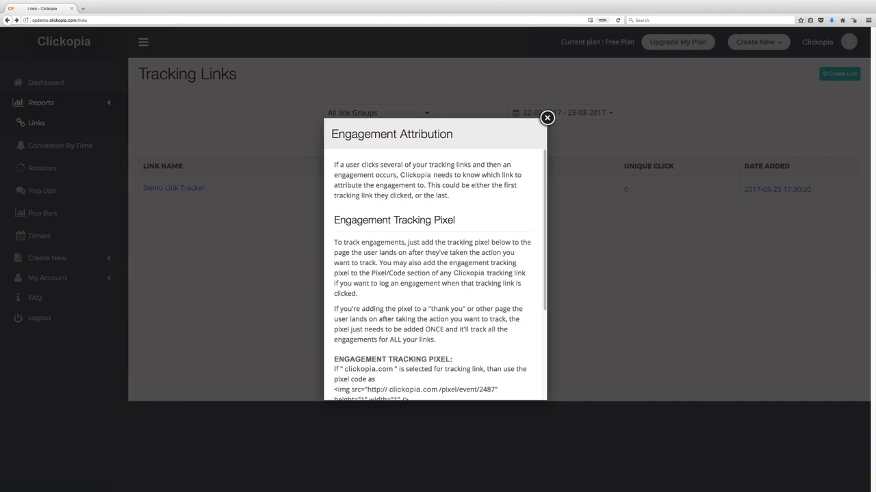
{"action": "left_click", "coordinate": [546, 119]}
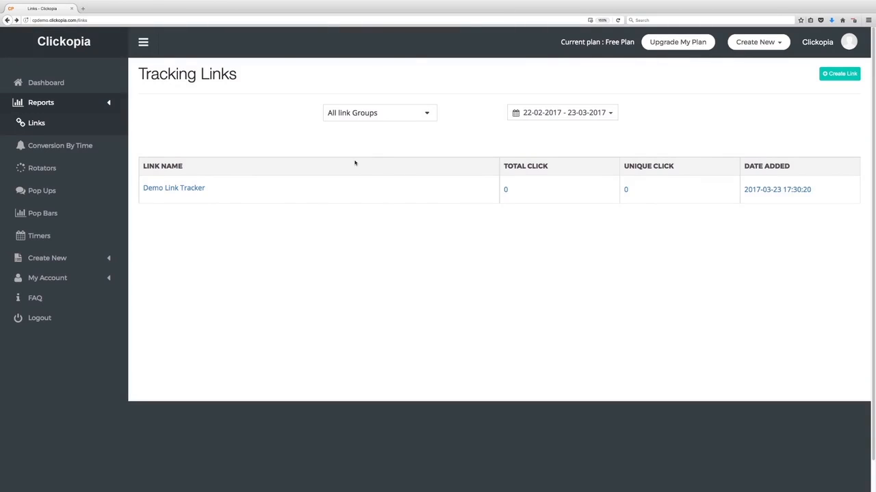
View the clone link form for Demo Link Tracker and close it without entering a new tracking link.
{"action": "left_click", "coordinate": [321, 190]}
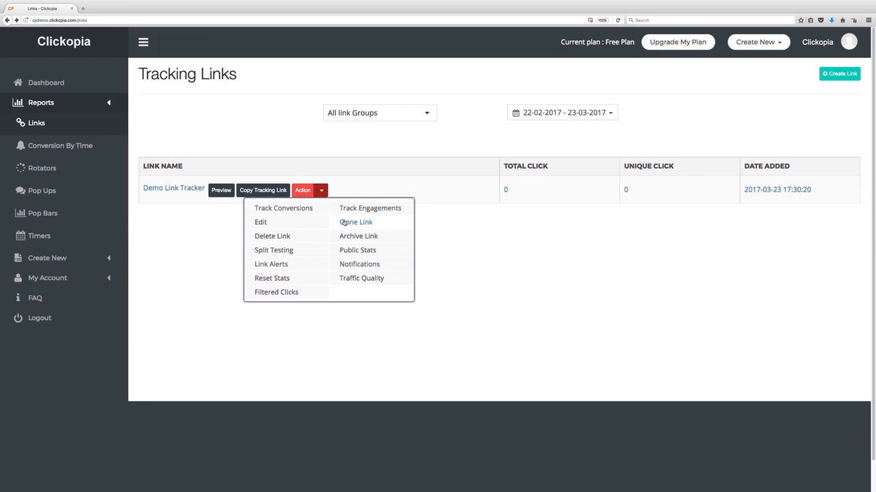
{"action": "left_click", "coordinate": [344, 222]}
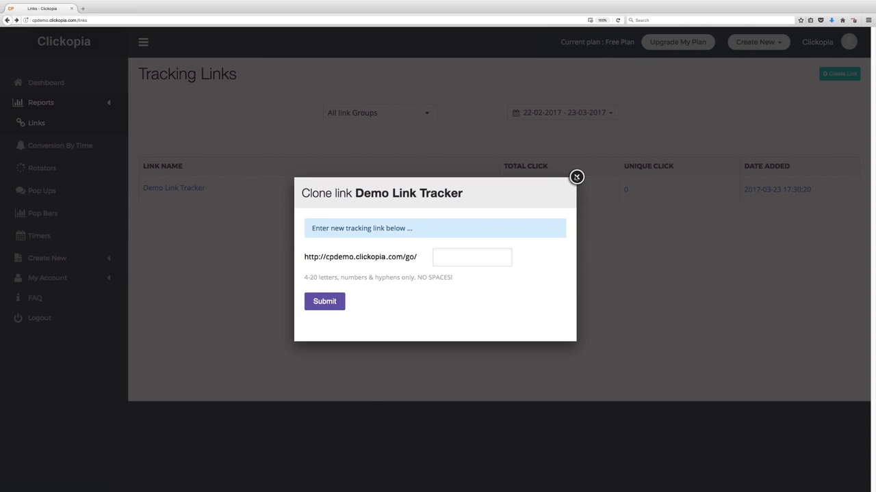
{"action": "left_click", "coordinate": [576, 177]}
Open the public stats report of Demo Link Tracker and select its shareable web address.
{"action": "left_click", "coordinate": [321, 190]}
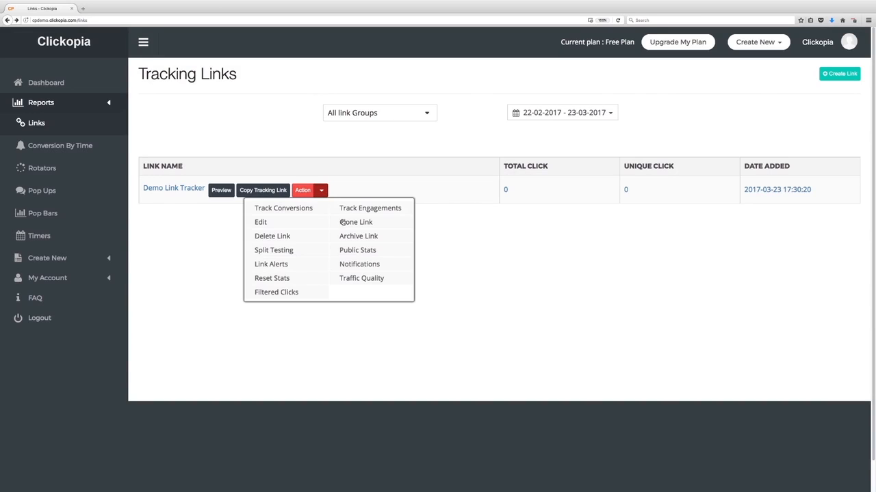
{"action": "left_click", "coordinate": [363, 251]}
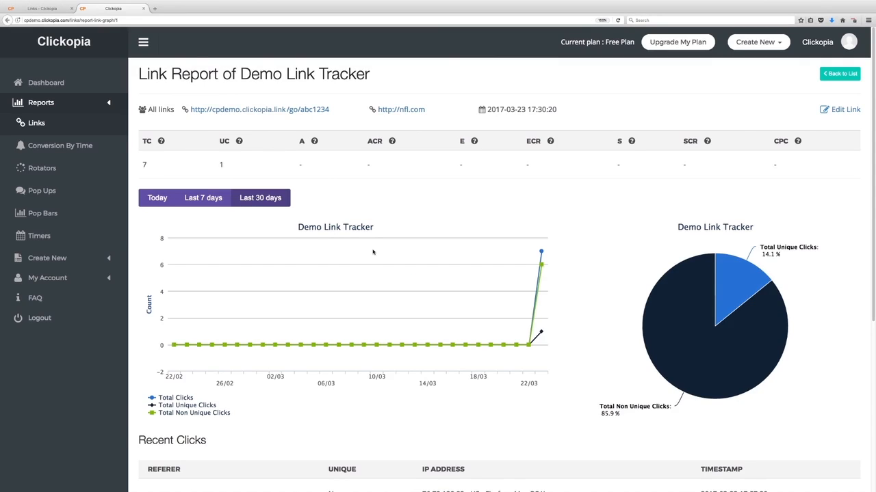
{"action": "left_click", "coordinate": [138, 20]}
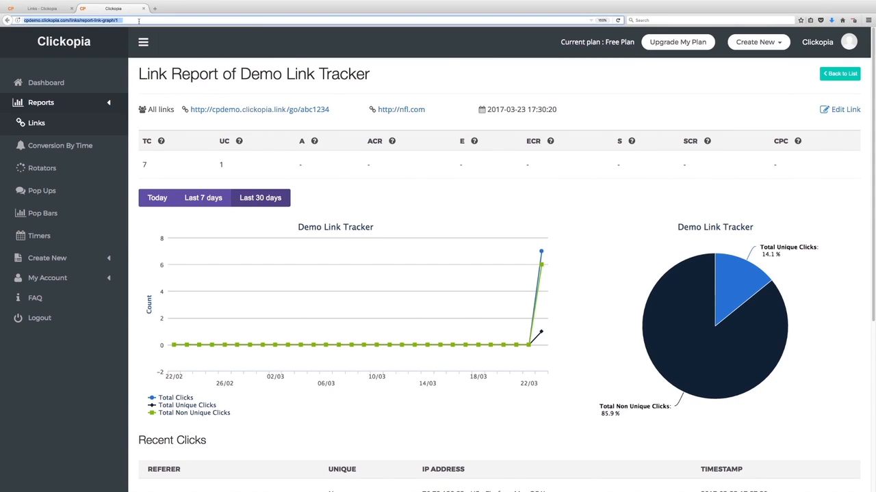
Examine the recent clicks in Demo Link Tracker's public report, including uniqueness, IP addresses, timestamps and referers, and close the report.
{"action": "scroll", "coordinate": [338, 209], "scroll_direction": "down", "scroll_amount": 5}
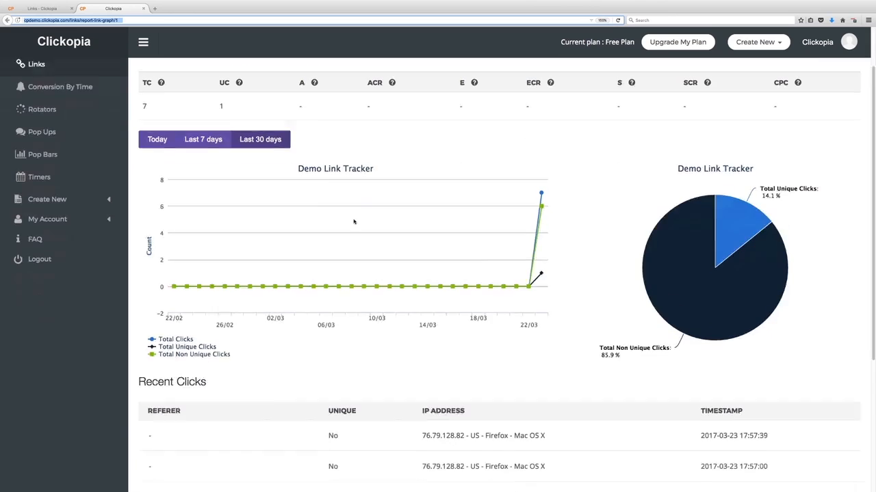
{"action": "scroll", "coordinate": [560, 308], "scroll_direction": "down", "scroll_amount": 1}
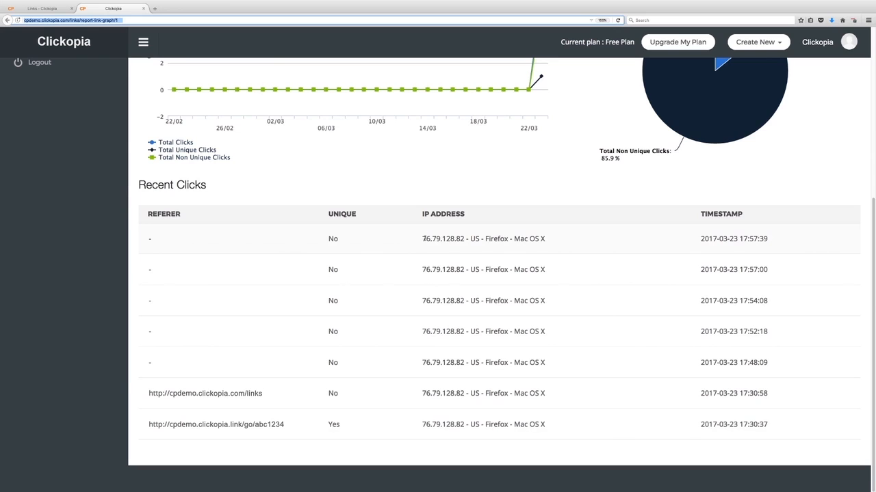
{"action": "double_click", "coordinate": [333, 425]}
{"action": "left_click", "coordinate": [439, 286]}
{"action": "left_click_drag", "start_coordinate": [422, 239], "coordinate": [772, 393]}
{"action": "left_click", "coordinate": [224, 281]}
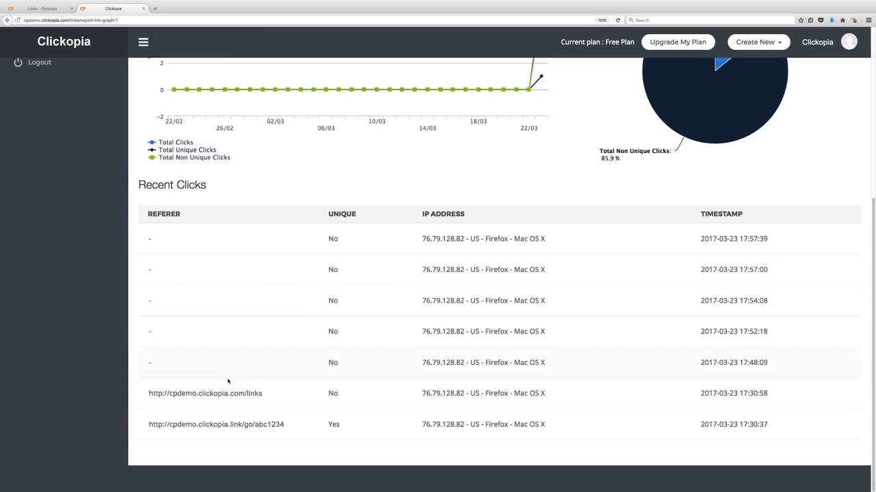
{"action": "scroll", "coordinate": [238, 334], "scroll_direction": "up", "scroll_amount": 5}
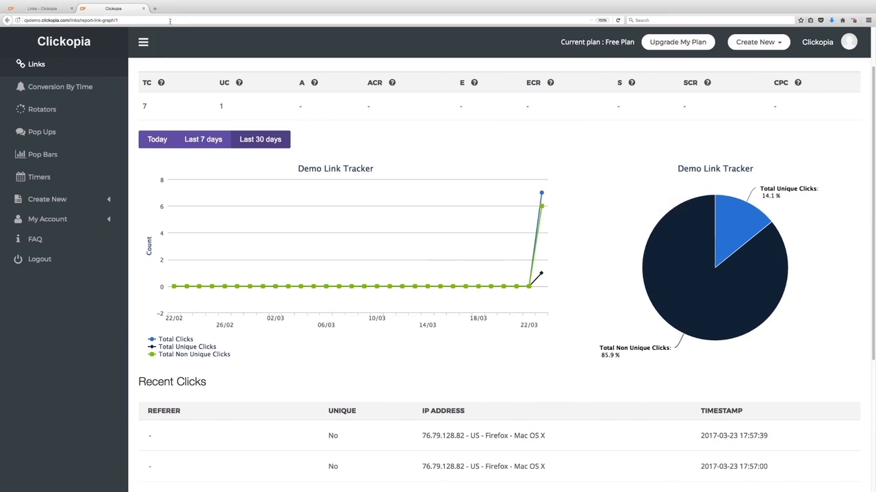
{"action": "left_click", "coordinate": [142, 8]}
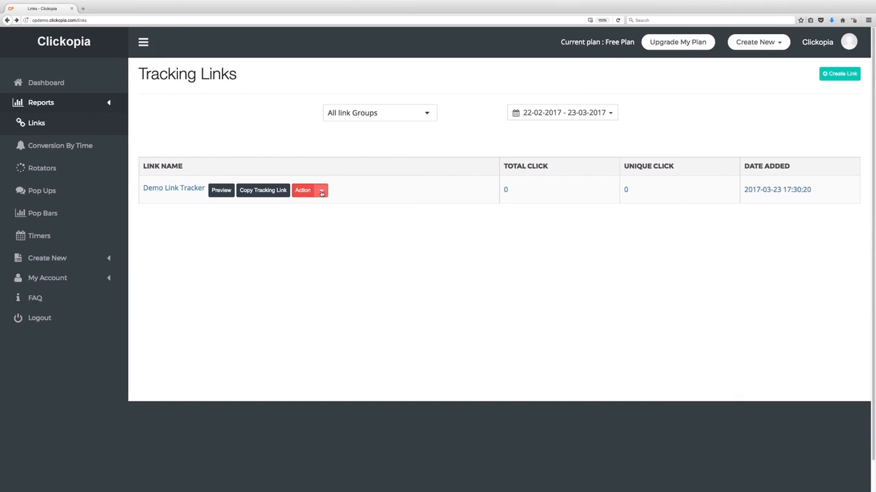
Open the notifications page for Demo Link Tracker and set the email condition to Action Conversion Rate Less Than.
{"action": "left_click", "coordinate": [321, 191]}
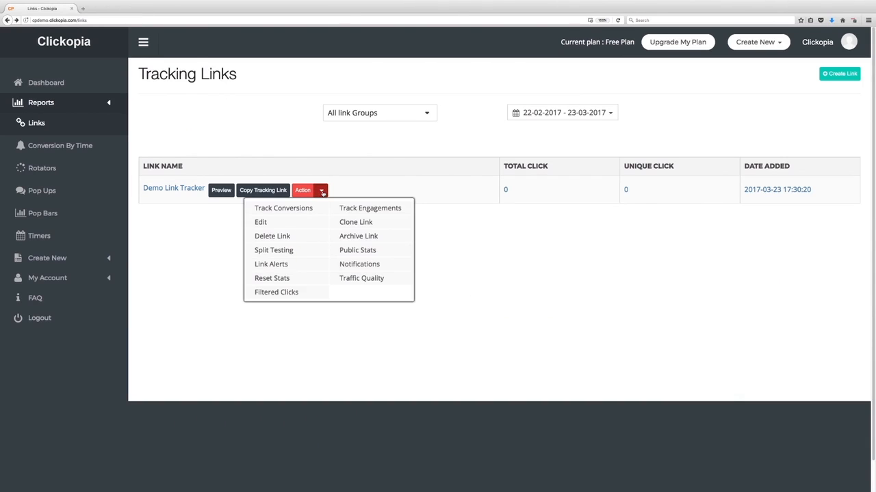
{"action": "left_click", "coordinate": [363, 265]}
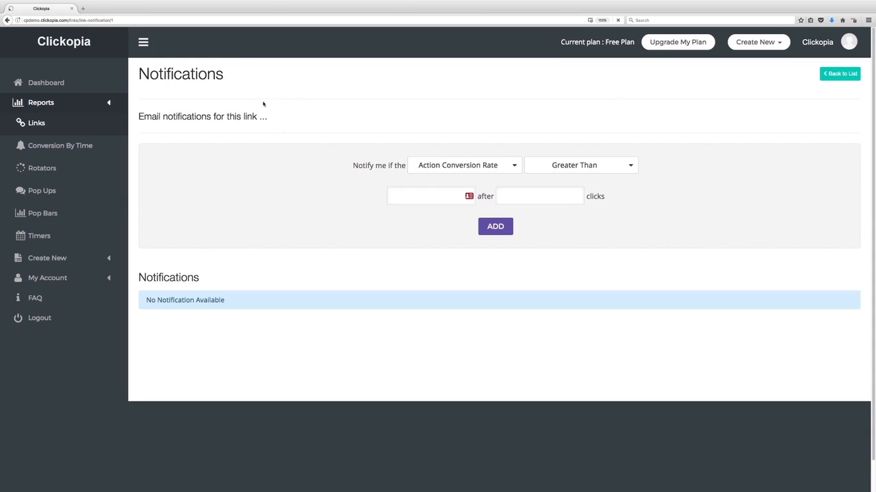
{"action": "left_click", "coordinate": [478, 168]}
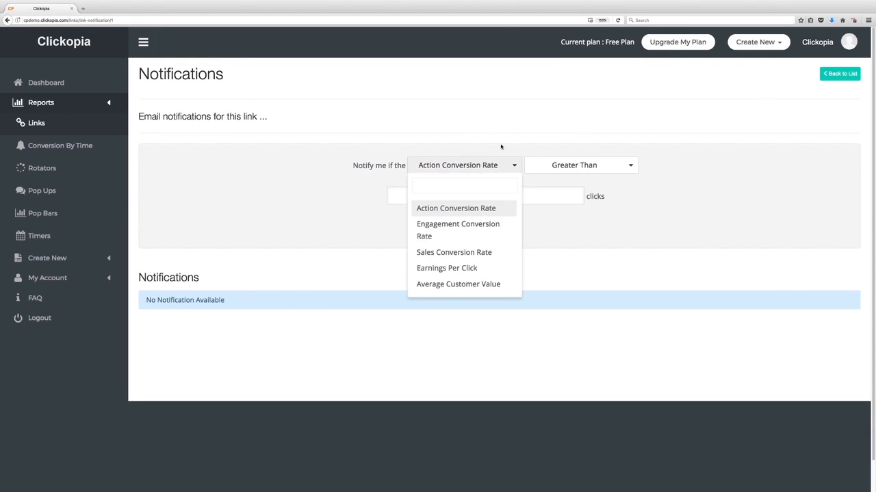
{"action": "left_click", "coordinate": [488, 214]}
{"action": "left_click", "coordinate": [610, 165]}
{"action": "left_click", "coordinate": [560, 220]}
Set the notification threshold to 1 after 1000 clicks and submit the notification.
{"action": "left_click", "coordinate": [429, 197]}
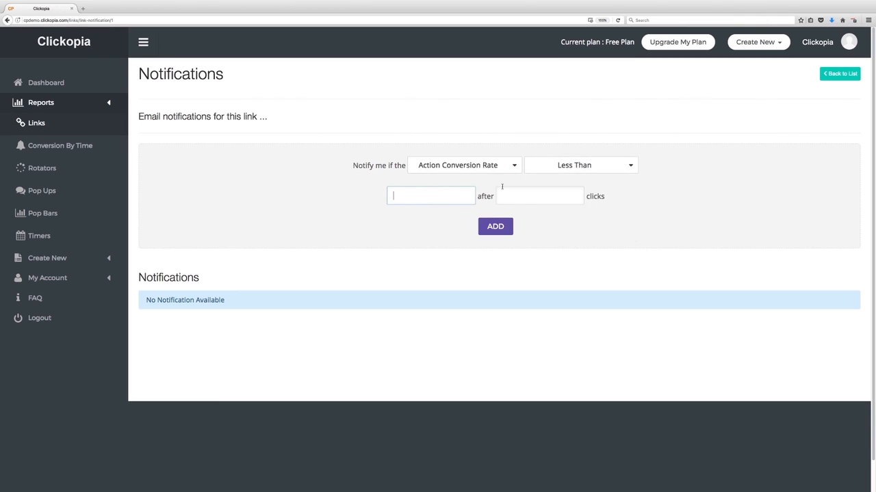
{"action": "type", "text": "1"}
{"action": "left_click", "coordinate": [527, 200]}
{"action": "type", "text": "1000"}
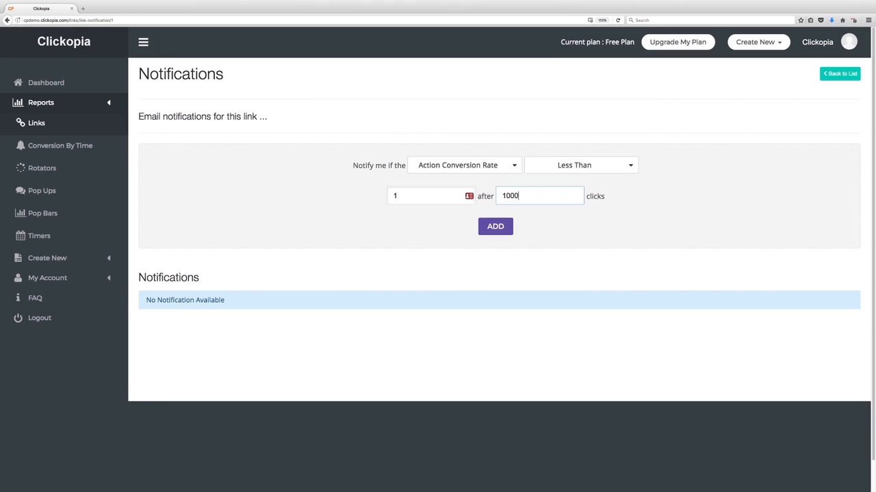
{"action": "key", "text": "Return"}
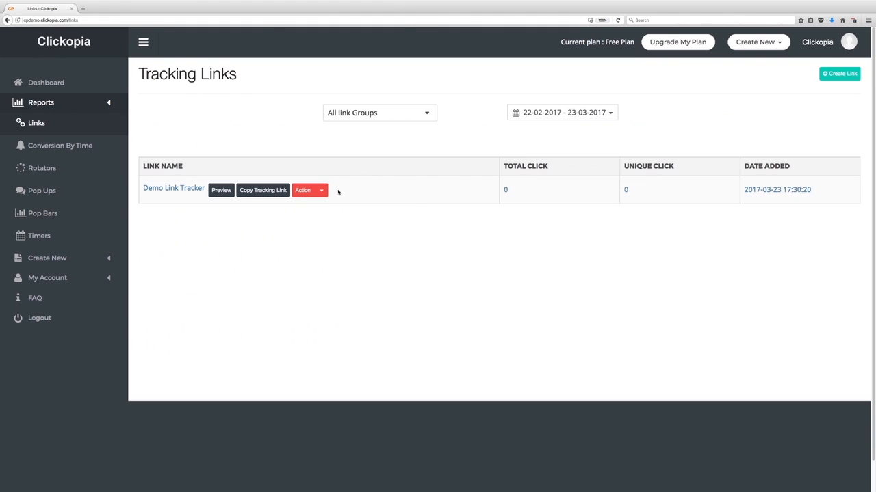
View the traffic quality of Demo Link Tracker, checking its unique IPs and mobile clicks.
{"action": "left_click", "coordinate": [324, 195]}
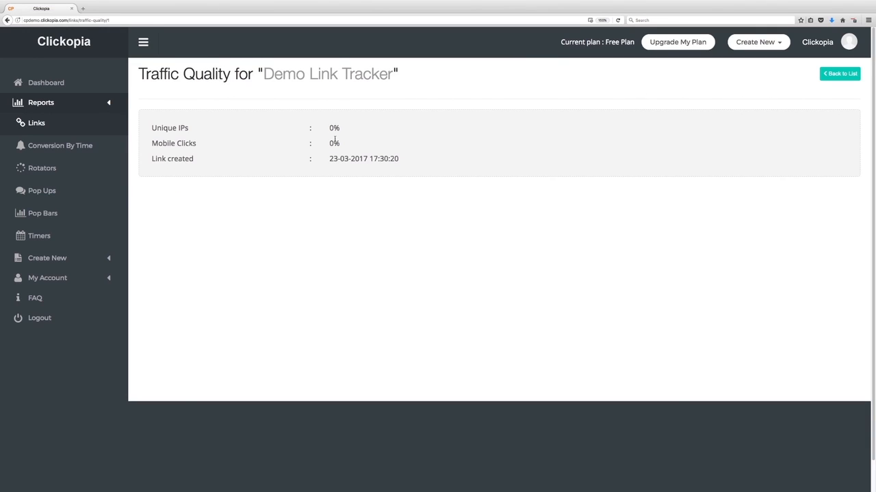
{"action": "left_click_drag", "start_coordinate": [152, 129], "coordinate": [340, 130]}
{"action": "left_click", "coordinate": [149, 147]}
Open the Clickopia FAQ to view its common questions, and return to the tracker's dashboard.
{"action": "left_click", "coordinate": [52, 303]}
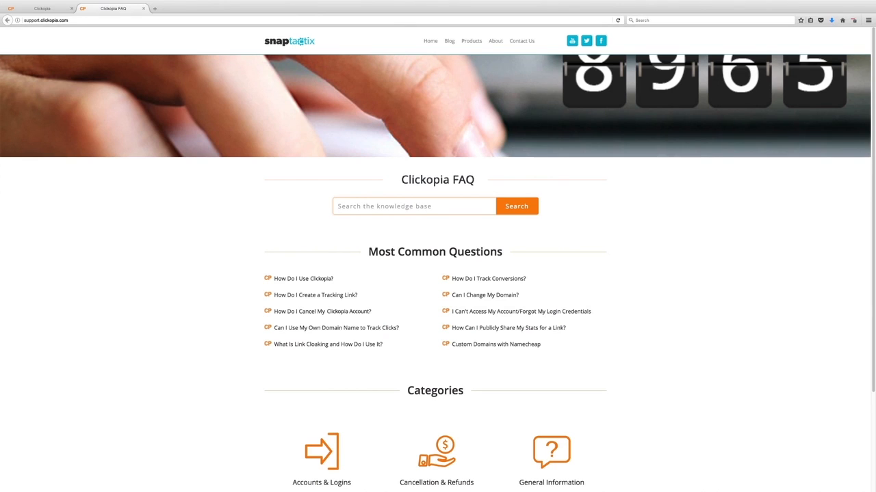
{"action": "left_click", "coordinate": [49, 11]}
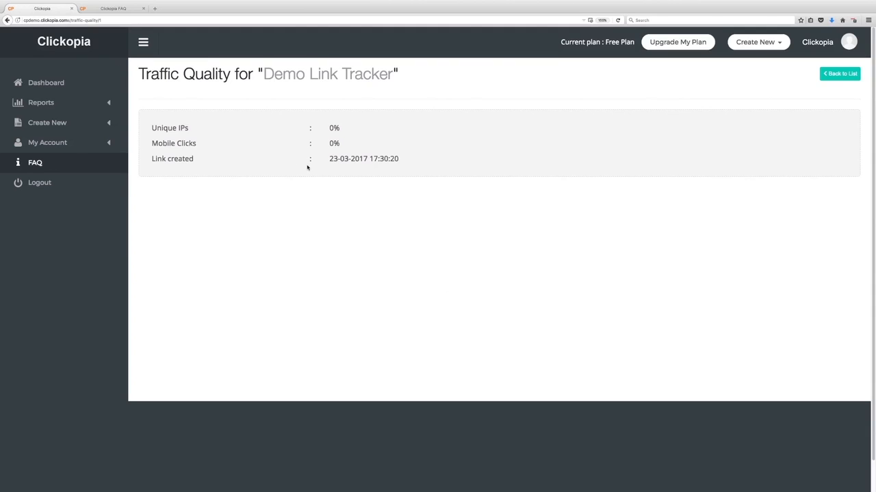
{"action": "left_click", "coordinate": [93, 85]}
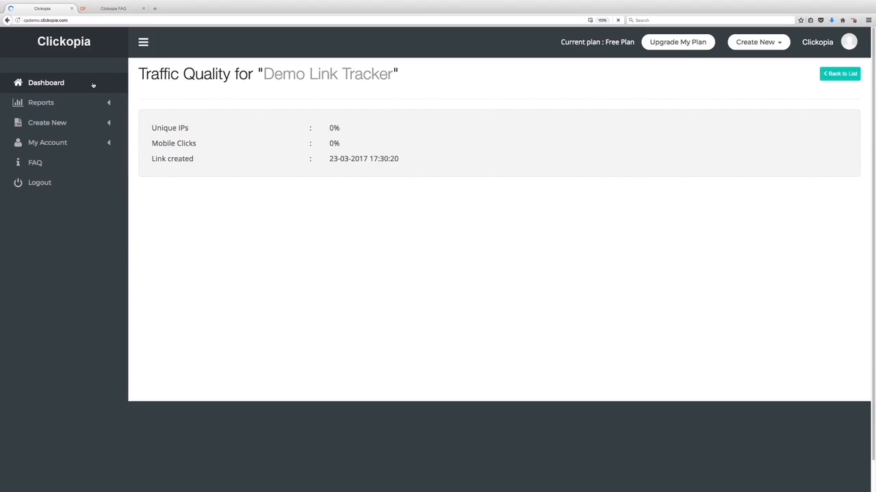